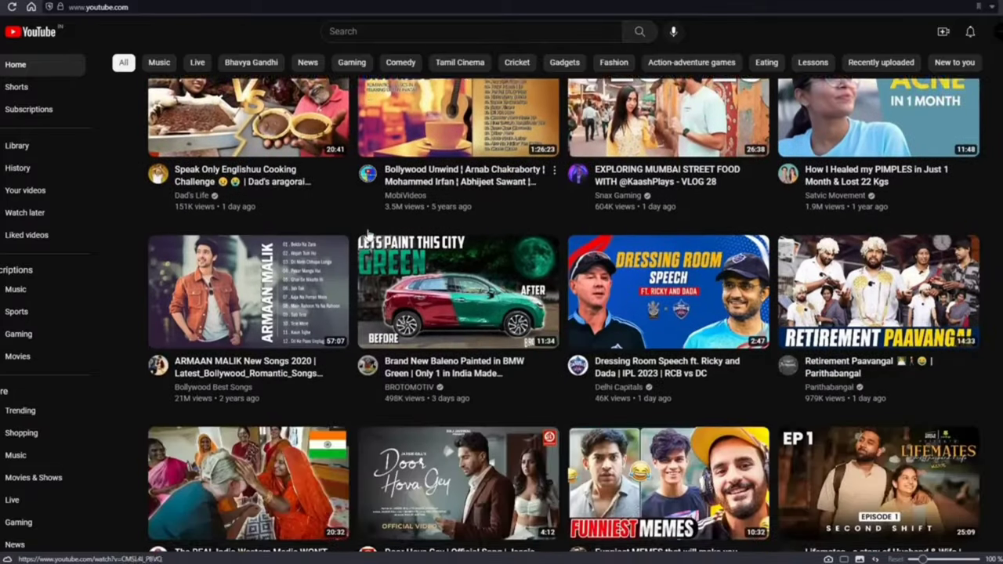
Scroll down the YouTube home feed to browse motivation videos
{"action": "scroll", "coordinate": [641, 235], "scroll_direction": "down", "scroll_amount": 4}
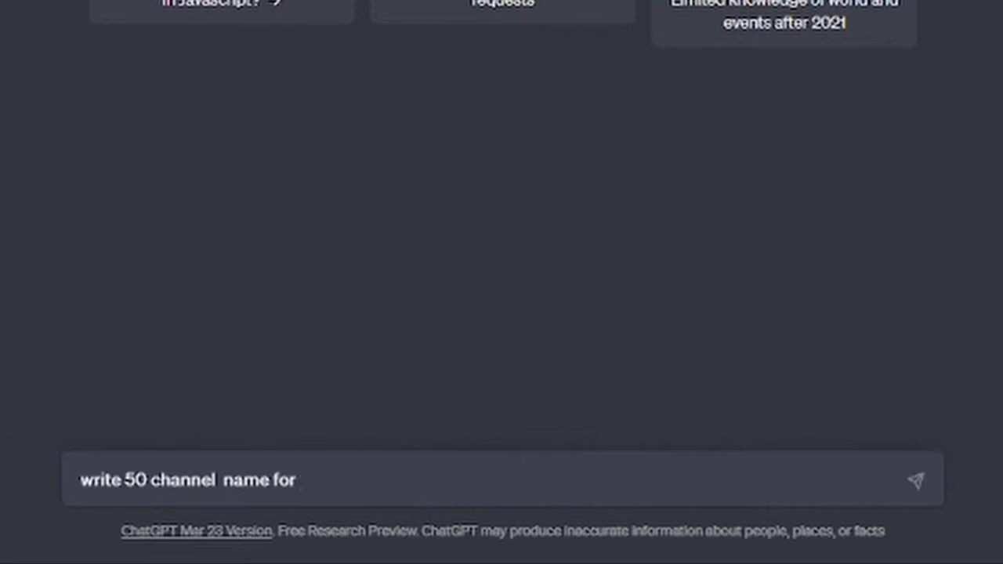
Finish the ChatGPT channel-name prompt with 'related to motivation' and send it
{"action": "type", "text": "related"}
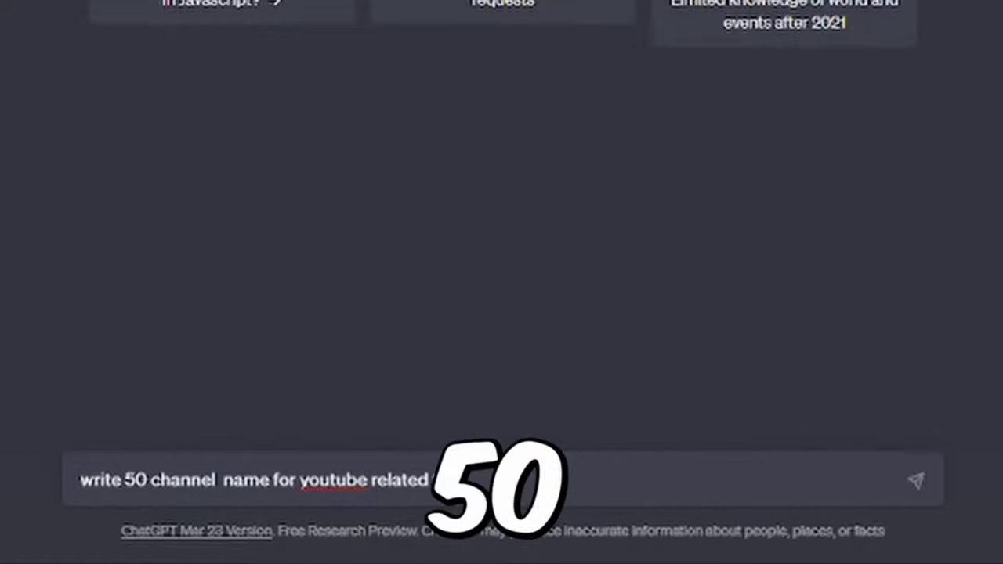
{"action": "type", "text": " to motivation"}
{"action": "key", "text": "Return"}
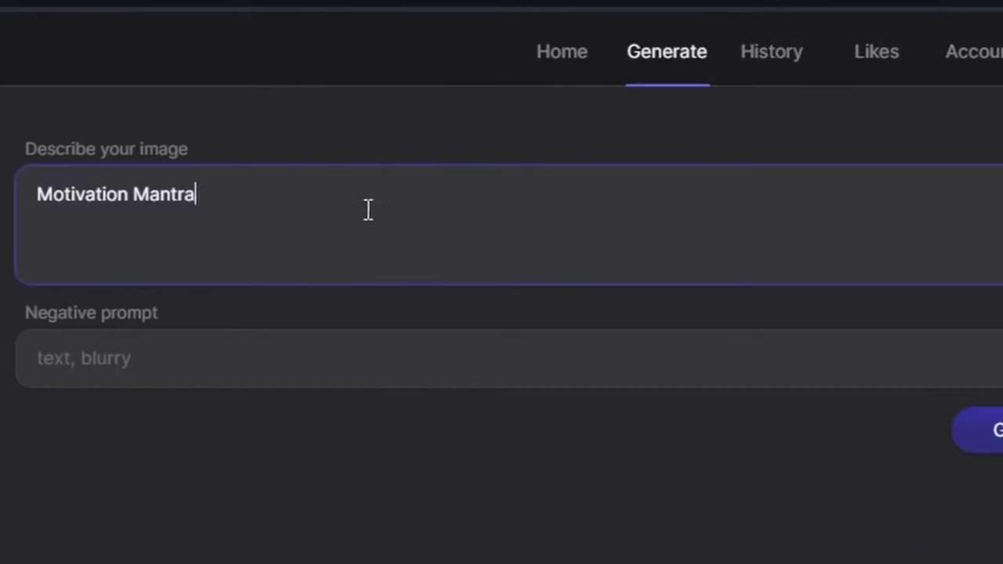
Generate Lexica artwork from the prompt 'Motivation Mantra'
{"action": "left_click", "coordinate": [617, 195]}
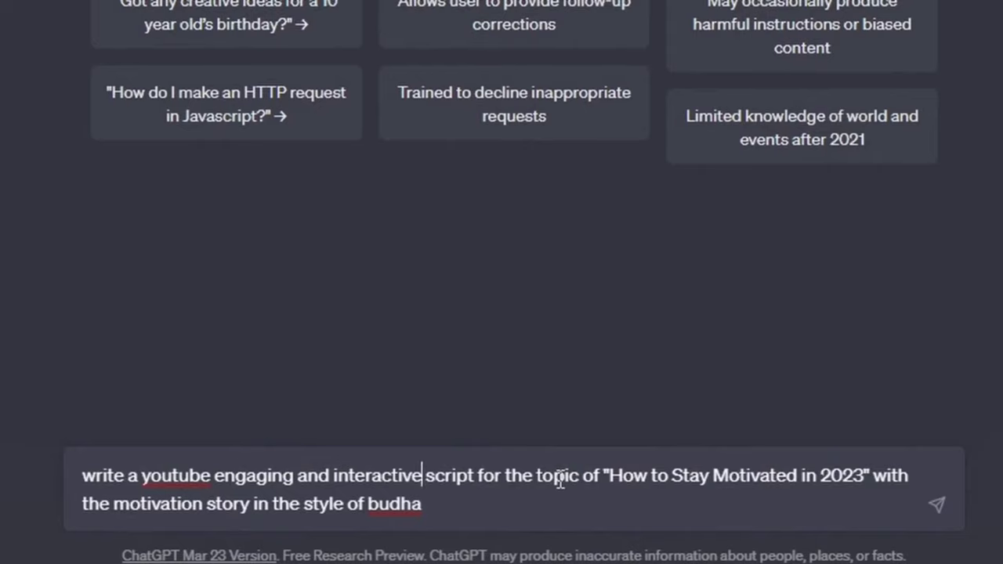
Send ChatGPT the Buddha-style 'How to Stay Motivated in 2023' script prompt
{"action": "key", "text": "Return"}
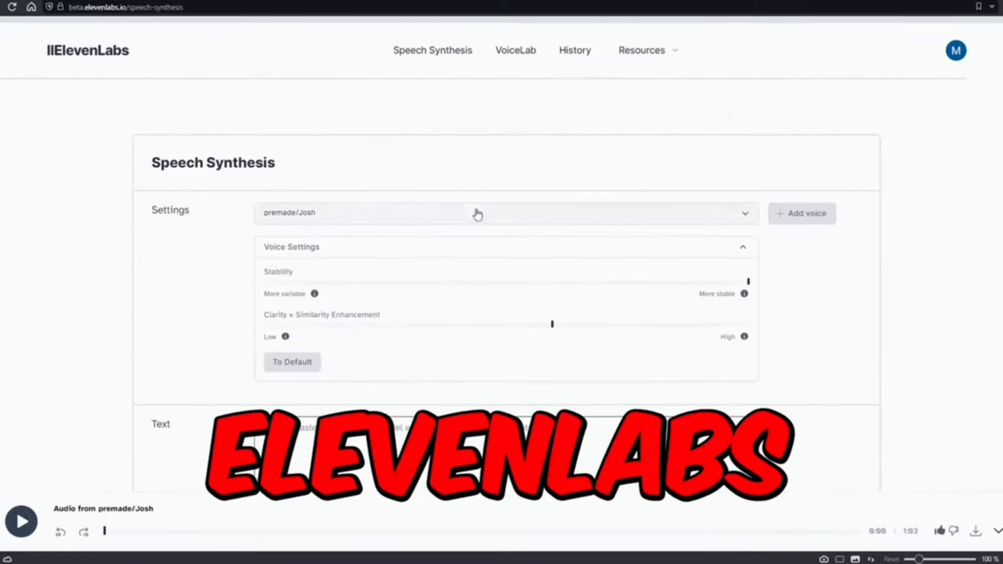
Select the premade Josh voice and paste the fruit-tree story into the text box
{"action": "left_click", "coordinate": [503, 213]}
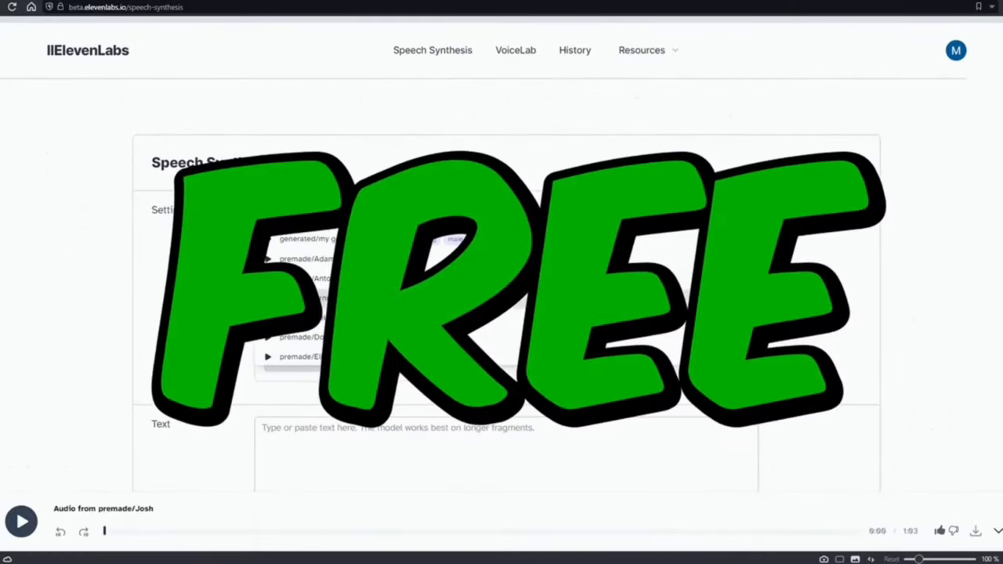
{"action": "scroll", "coordinate": [336, 329], "scroll_direction": "down", "scroll_amount": 2}
{"action": "left_click", "coordinate": [336, 313]}
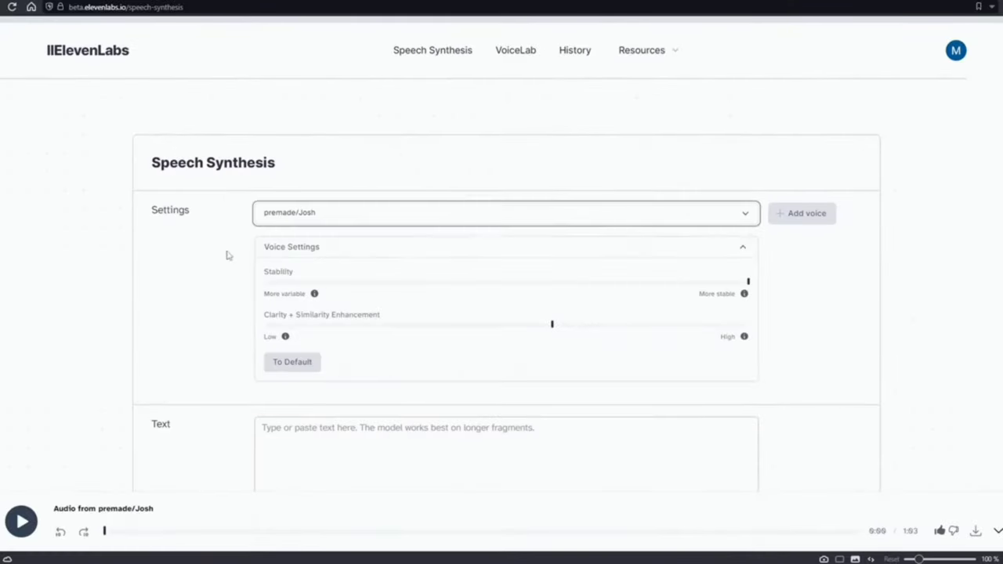
{"action": "scroll", "coordinate": [706, 295], "scroll_direction": "down", "scroll_amount": 3}
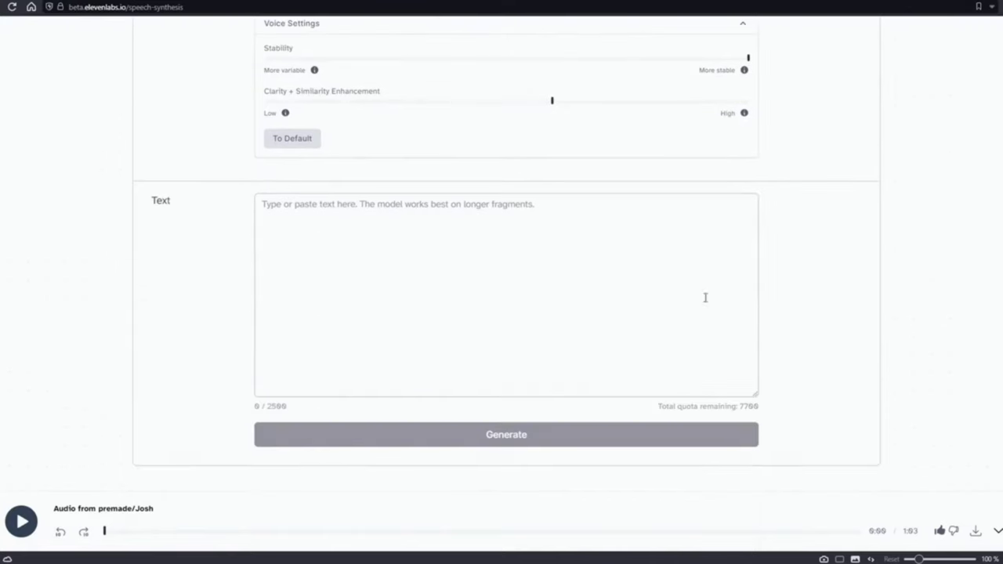
{"action": "type", "text": "Once upon a time, there was a man who was walking in the wilderness. He was lost and hungry, and he had no idea how he was going to survive. But then, he stumbled upon a beautiful tree that was full of ripe fruit. He was overjoyed and started to eat as much fruit as he could. But as he ate, he realized that there was a problem. The fruit was at the top of the tree, and he couldn't reach it.  The man started to feel discouraged. He thought about giving up and accepting his fate. But then, he saw a group of monkeys who were also eating the fruit. These monkeys were agile and could easily climb the tree. The man watched them closely and learned from their techniques. He started to mimic their movements and eventually made it to the top of the tree. He had all the fruit he needed to survive. This story teaches us an important lesson about motivation. Sometimes, we might feel like giving up when we encounter obstacles. But it's important to keep going and learn from those who have succeeded before us. And in 2023, we have an amazing tool to help us stay motivated: AI"}
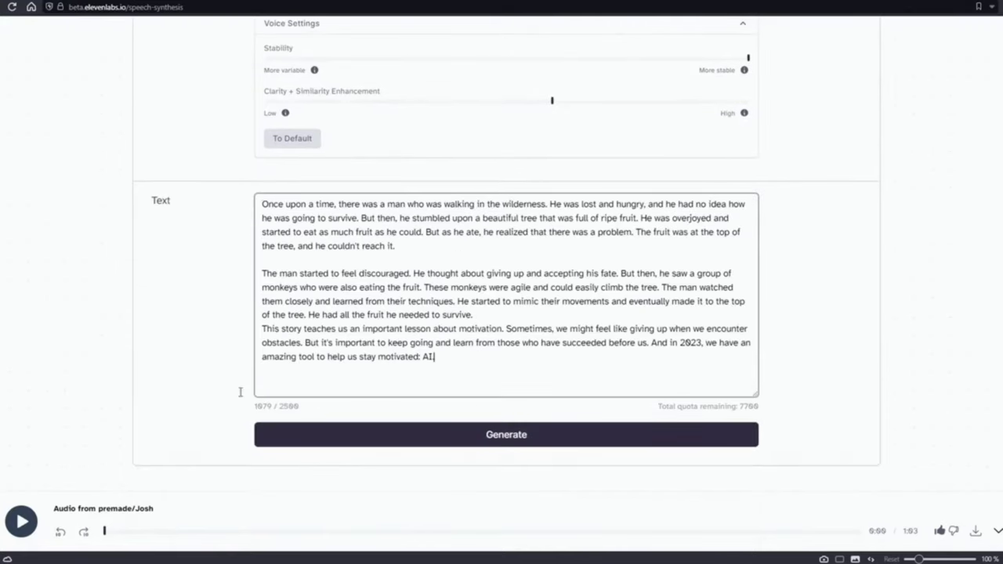
Download and save the generated Josh voiceover audio
{"action": "scroll", "coordinate": [211, 352], "scroll_direction": "up", "scroll_amount": 1}
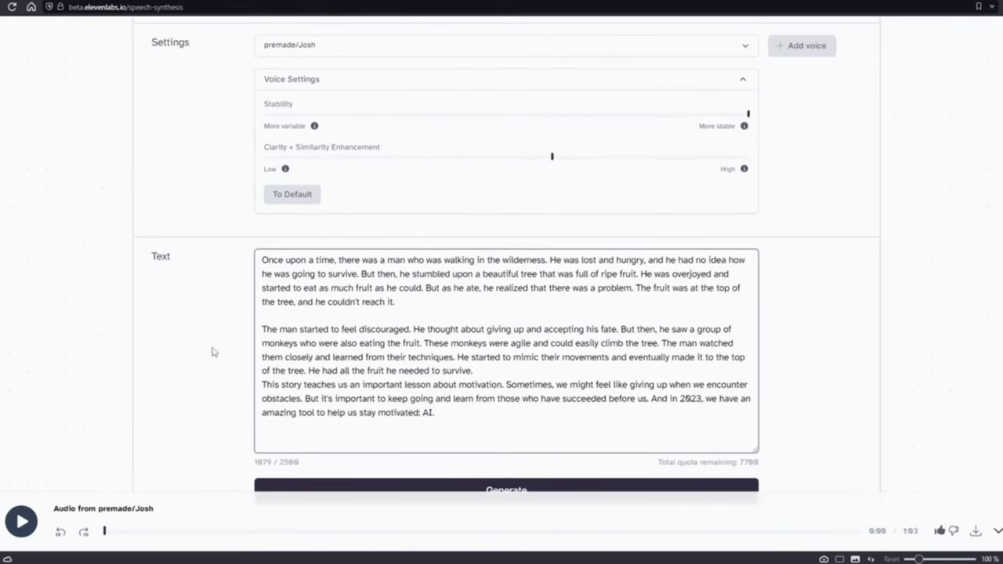
{"action": "left_click", "coordinate": [976, 531]}
{"action": "left_click", "coordinate": [396, 132]}
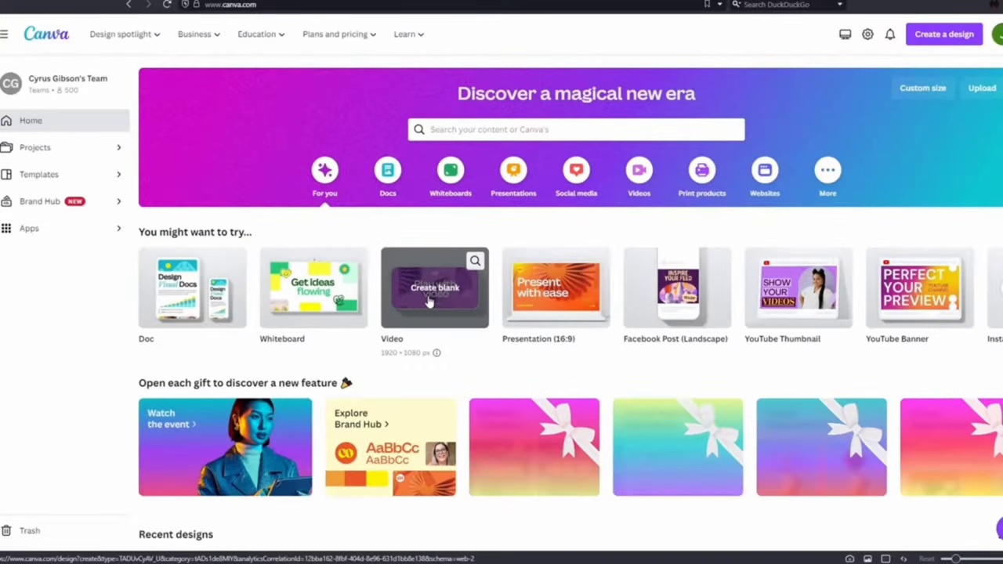
Start a blank video, upload the voiceover, and add the apple-tree stock clip
{"action": "left_click", "coordinate": [429, 302]}
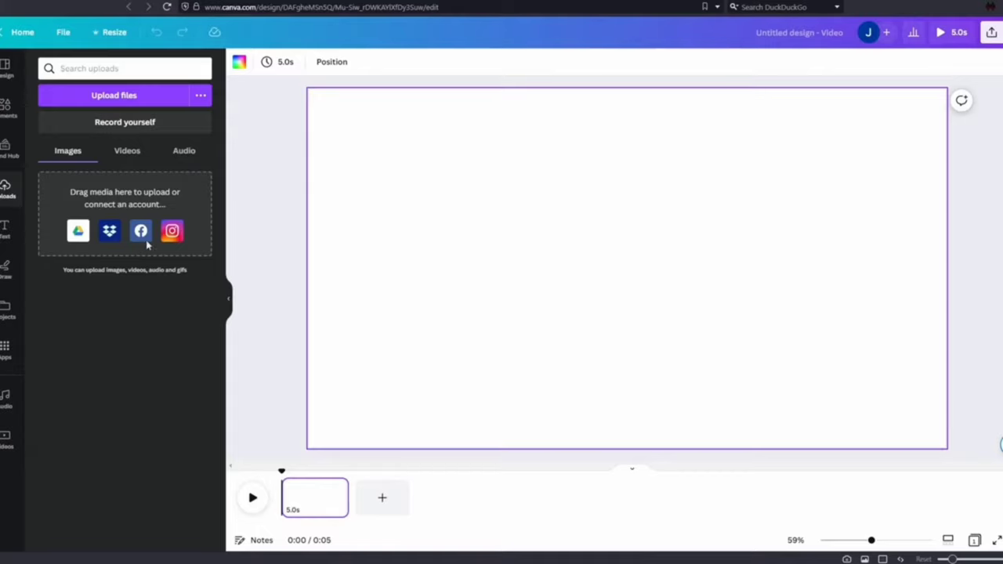
{"action": "left_click", "coordinate": [127, 96]}
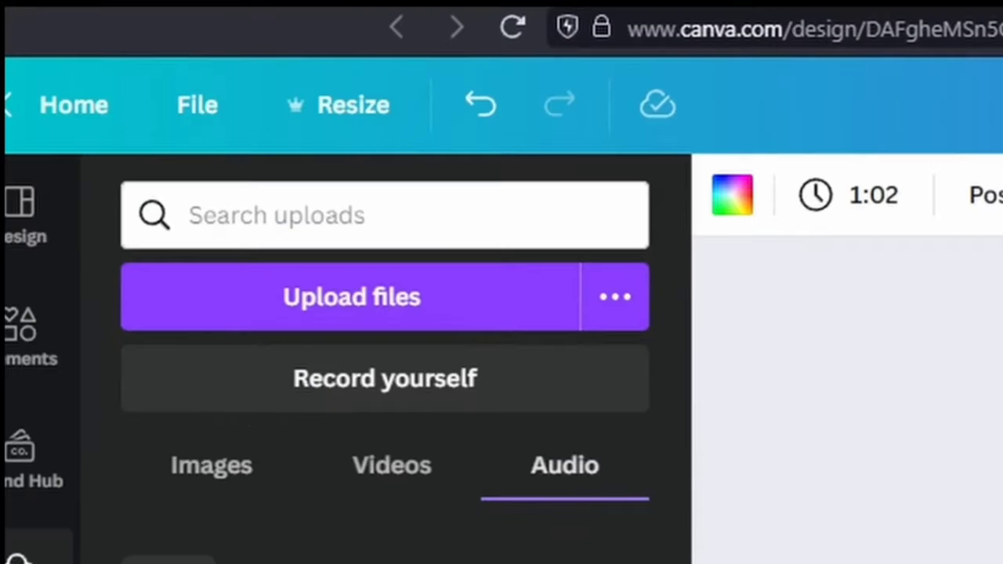
{"action": "type", "text": "walki"}
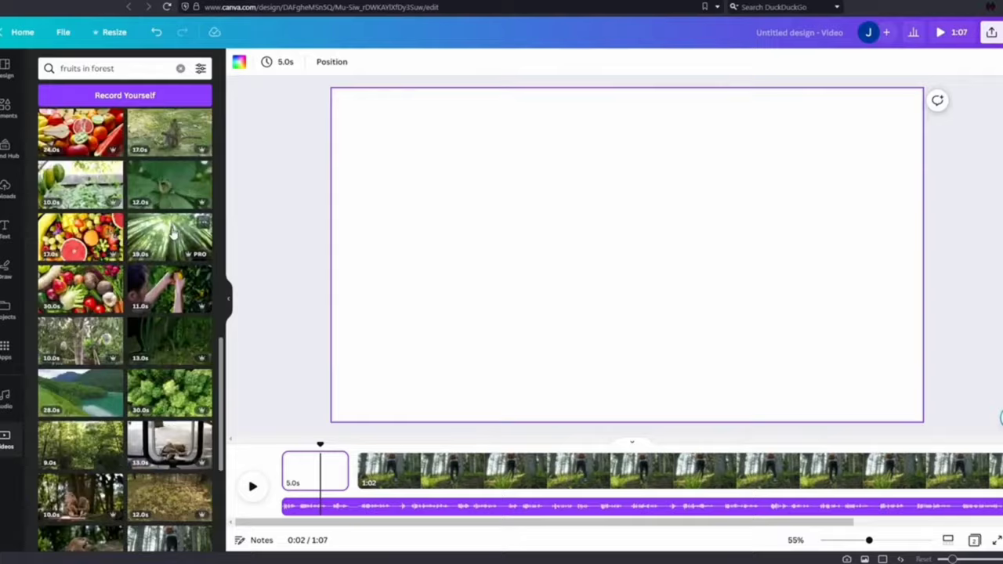
{"action": "scroll", "coordinate": [125, 314], "scroll_direction": "down", "scroll_amount": 15}
{"action": "left_click", "coordinate": [81, 273]}
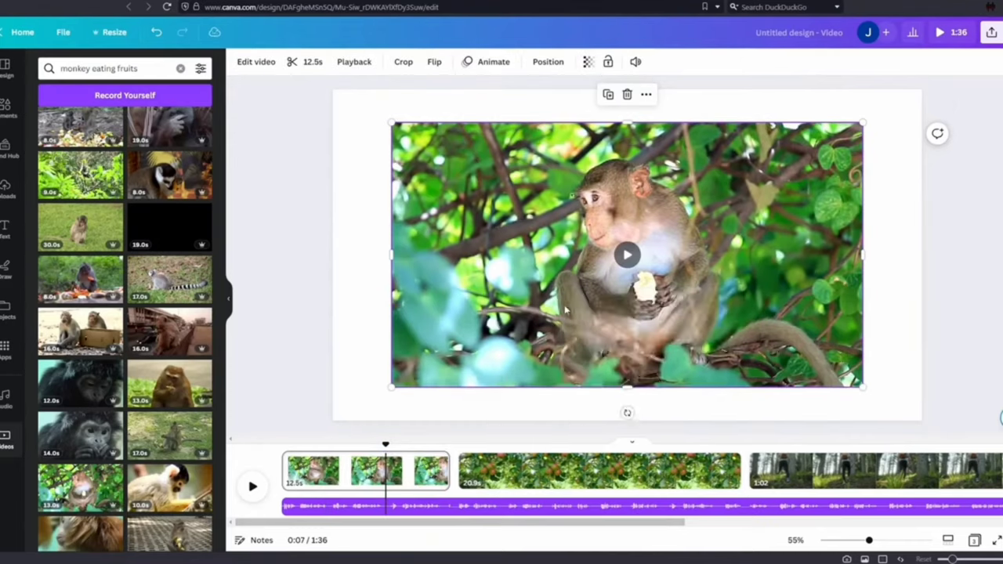
Set the monkey clip and the foggy-field clip as page backgrounds
{"action": "right_click", "coordinate": [564, 309]}
{"action": "left_click", "coordinate": [638, 533]}
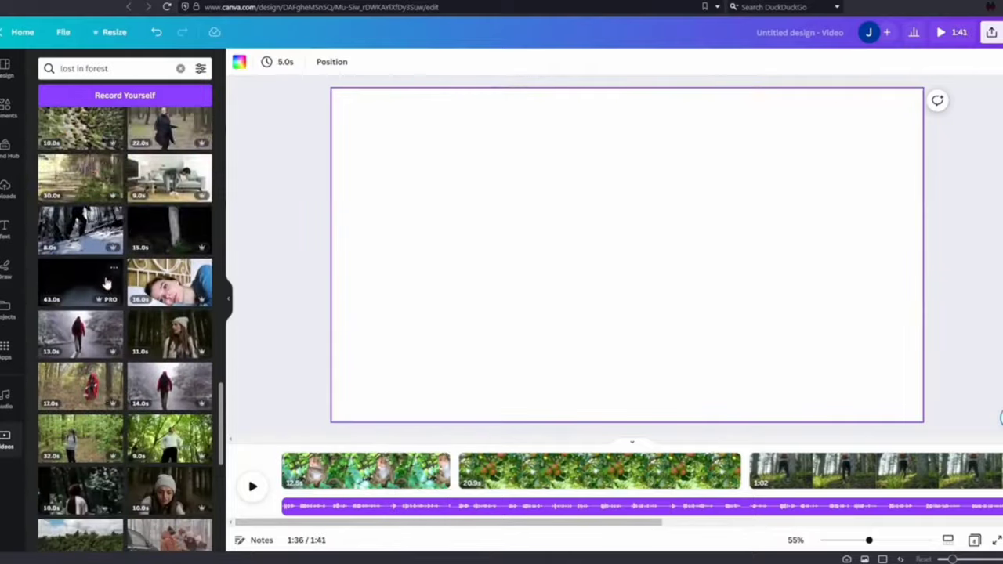
{"action": "scroll", "coordinate": [107, 284], "scroll_direction": "down", "scroll_amount": 5}
{"action": "left_click", "coordinate": [164, 259]}
{"action": "right_click", "coordinate": [684, 292]}
{"action": "left_click", "coordinate": [705, 530]}
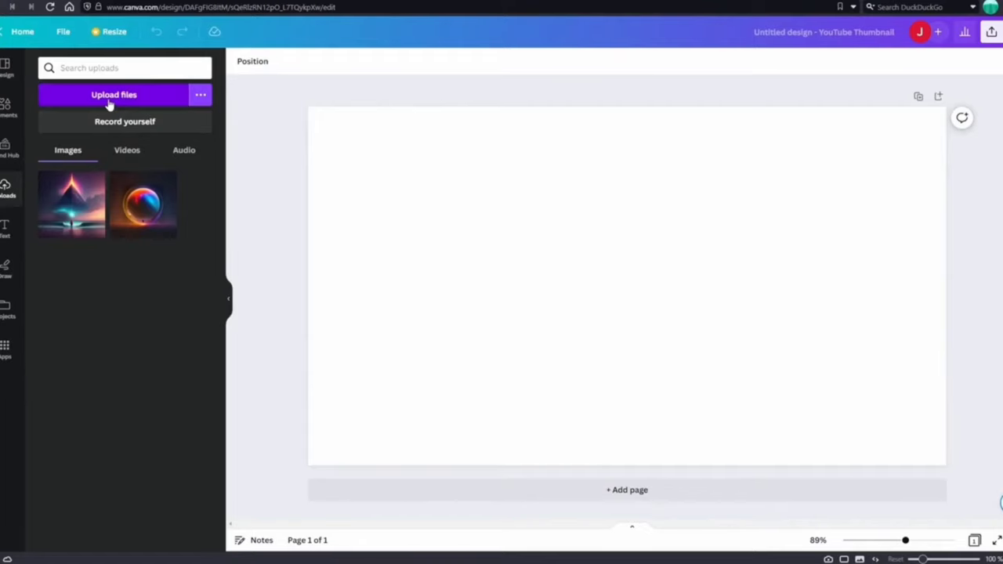
Upload the thumbnail images, download the Before/After thumbnail as JPG, then request video titles
{"action": "left_click", "coordinate": [110, 105]}
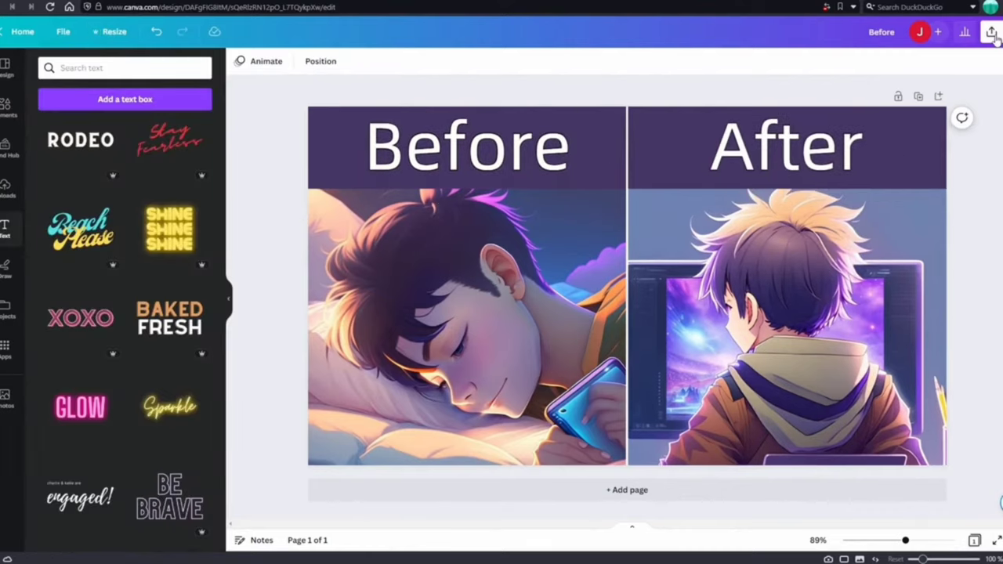
{"action": "left_click", "coordinate": [993, 35]}
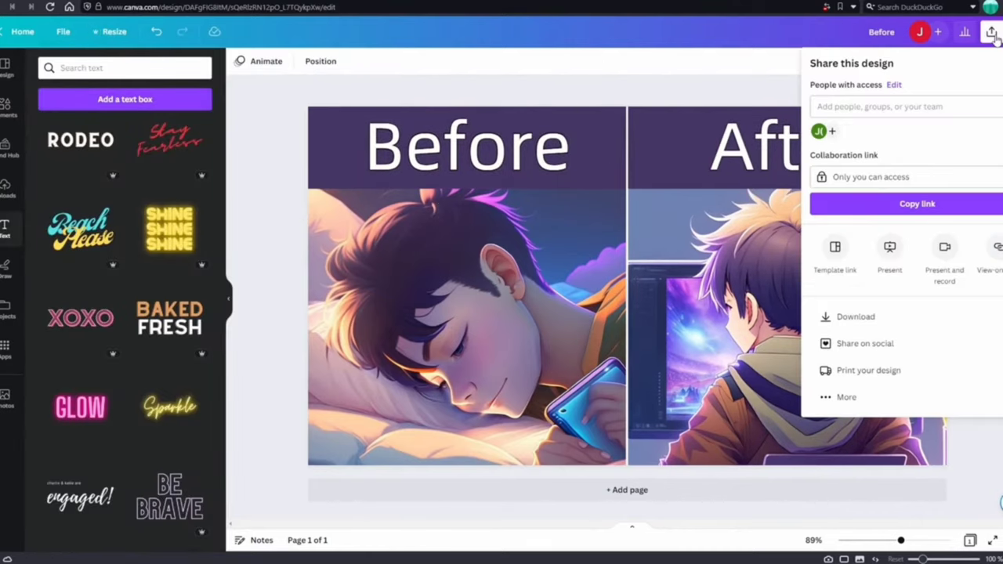
{"action": "left_click", "coordinate": [890, 318]}
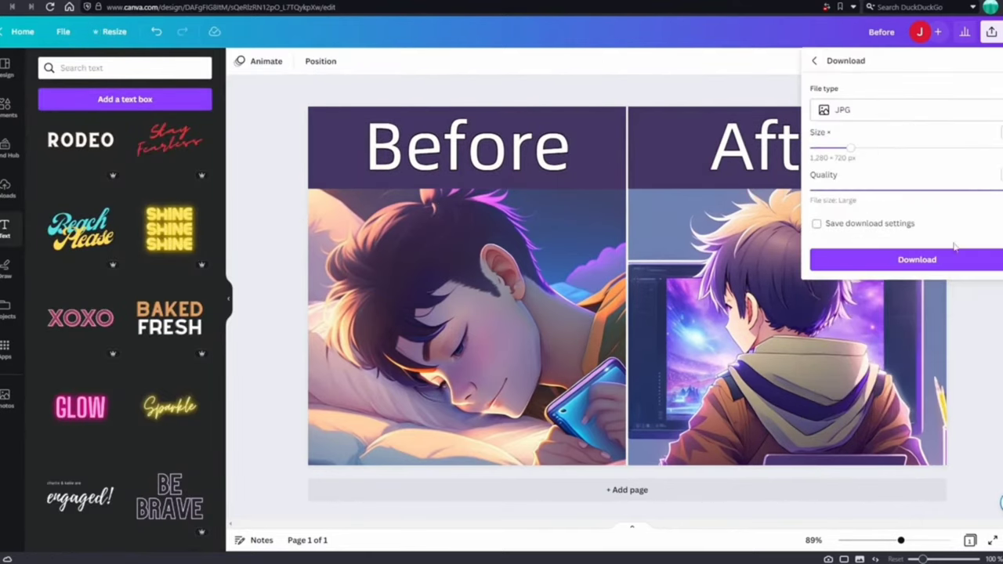
{"action": "left_click", "coordinate": [928, 259]}
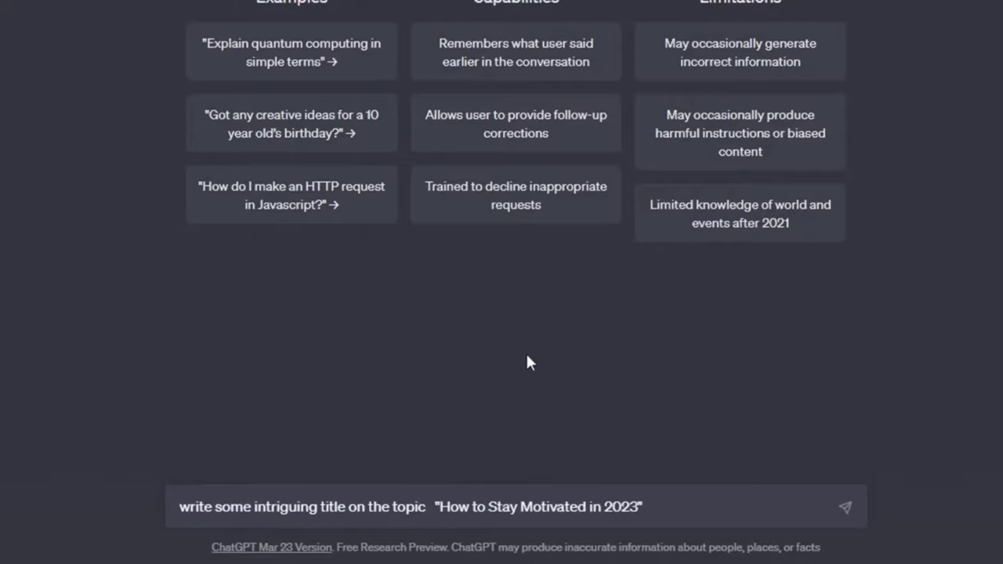
{"action": "key", "text": "Return"}
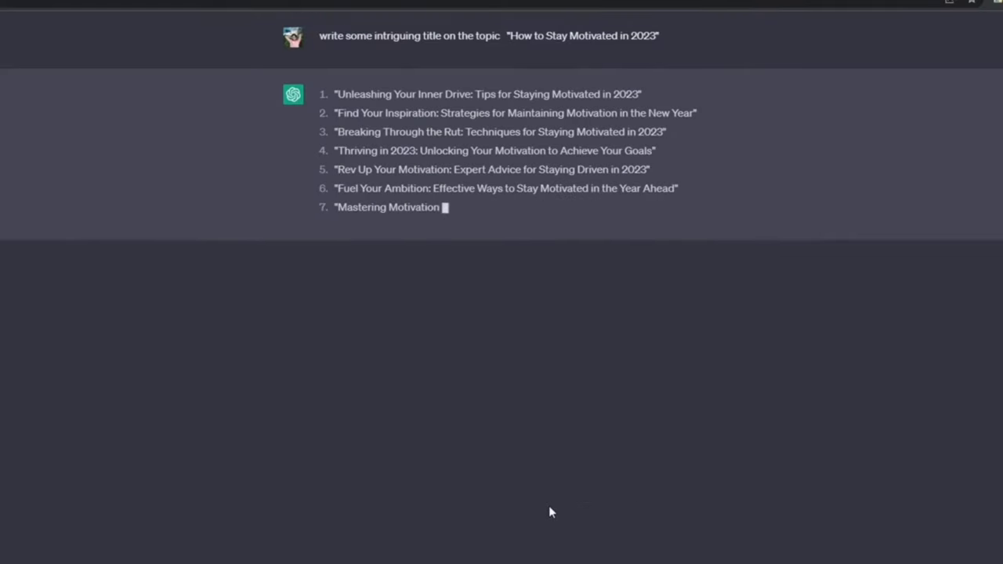